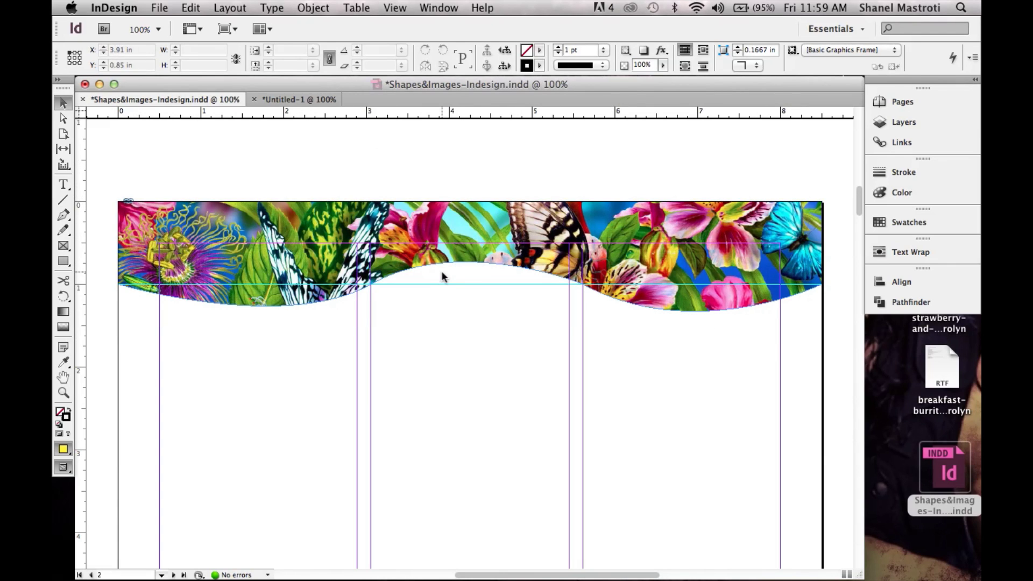
Step: Switch to the Untitled-1 document
left_click(295, 98)
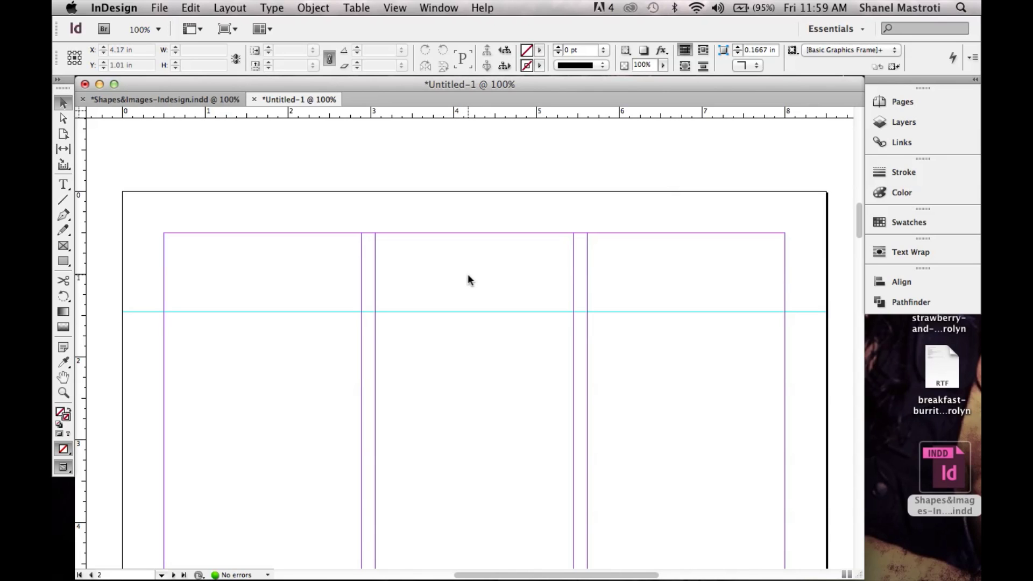
left_click(161, 7)
mouse_move(253, 25)
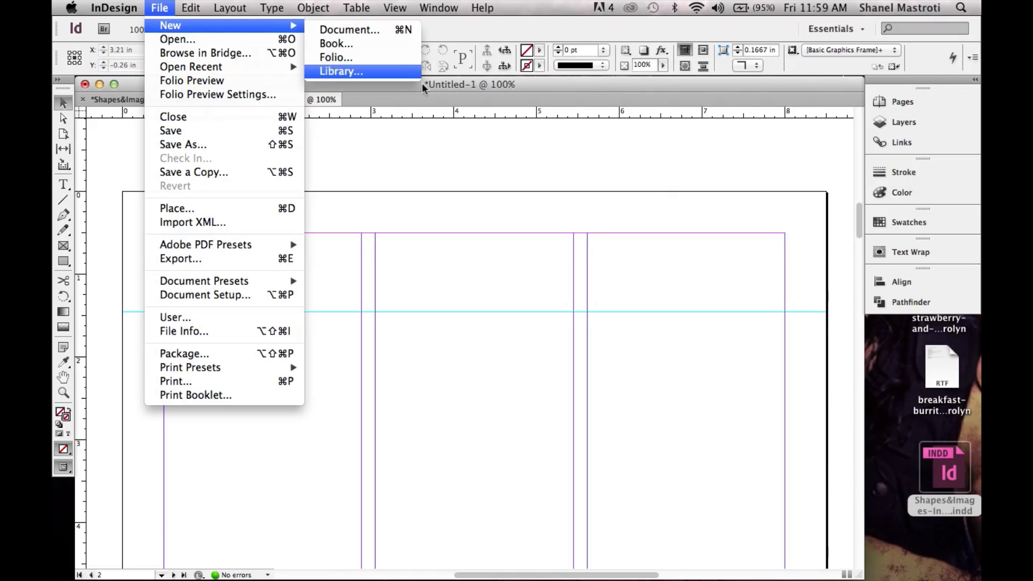
left_click(511, 157)
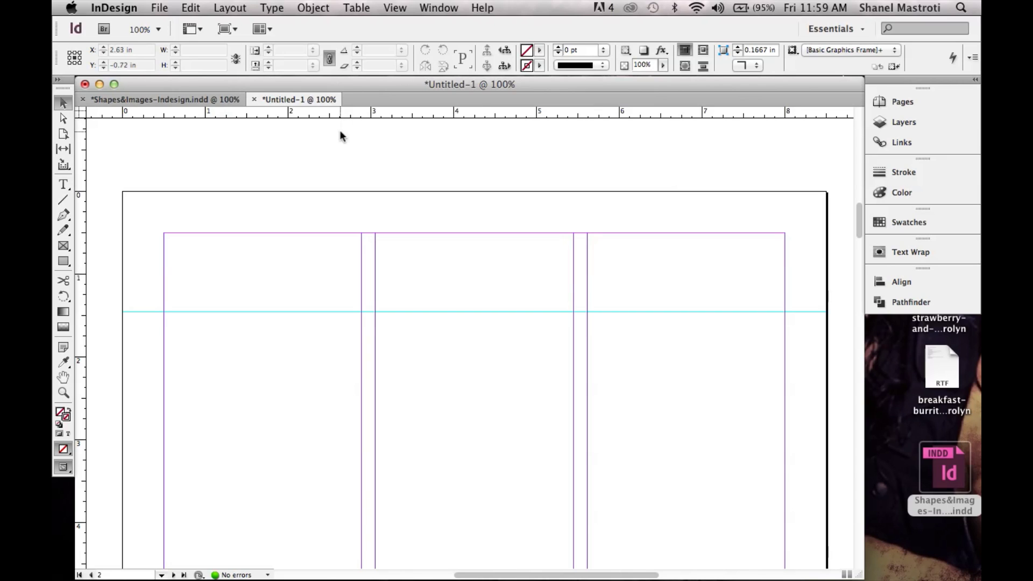
left_click(392, 6)
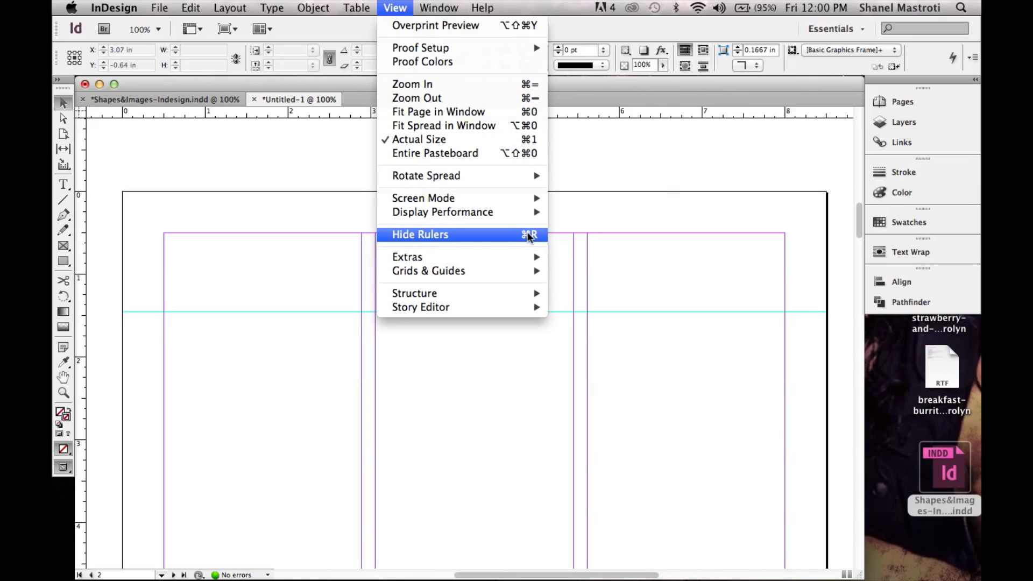
left_click(386, 7)
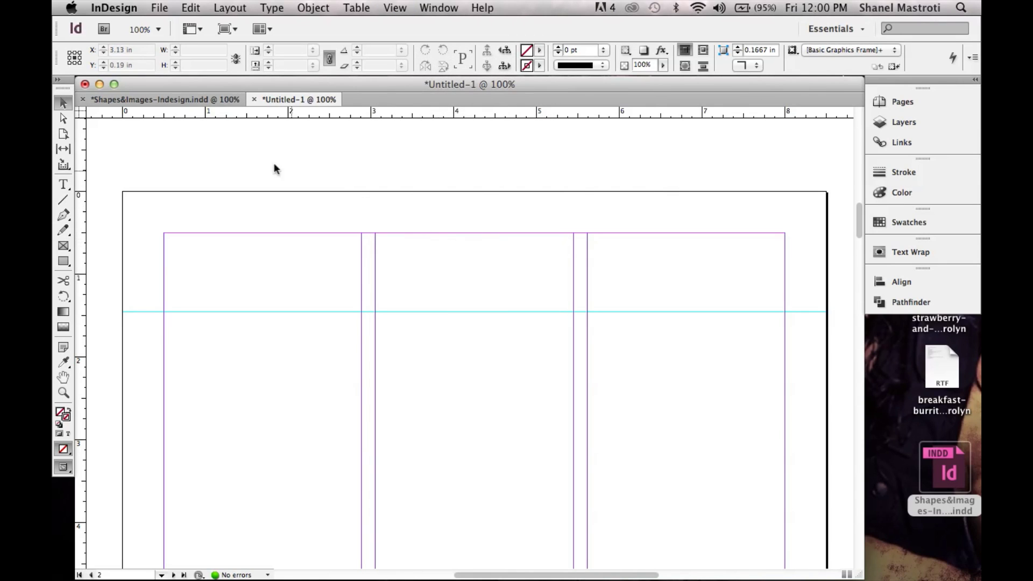
Step: Draw the header shape's straight left, top and right sides with the Pen tool, 8.5 in wide and 1.46 in deep, ending on the horizontal guide
left_click(64, 216)
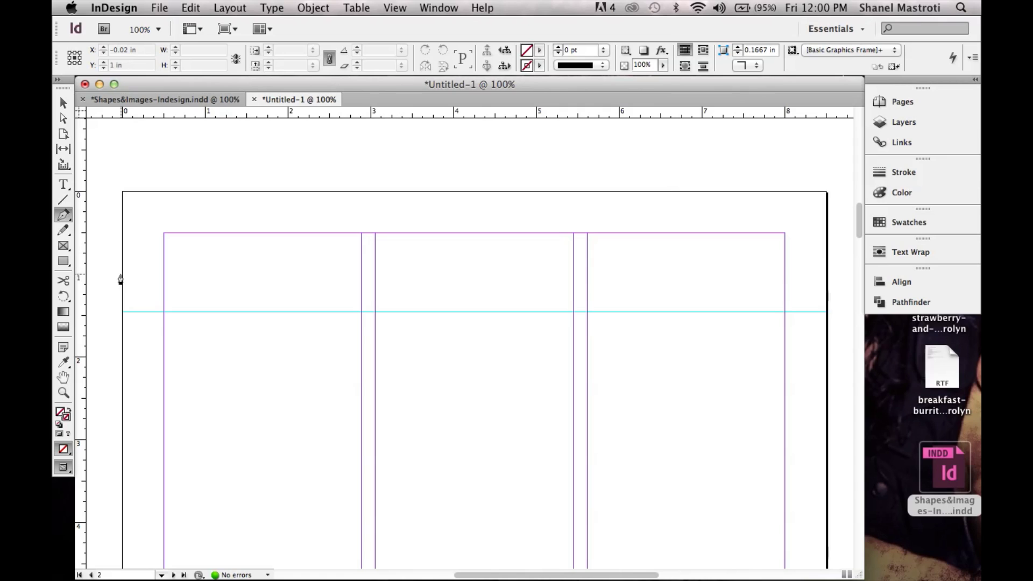
left_click(123, 314)
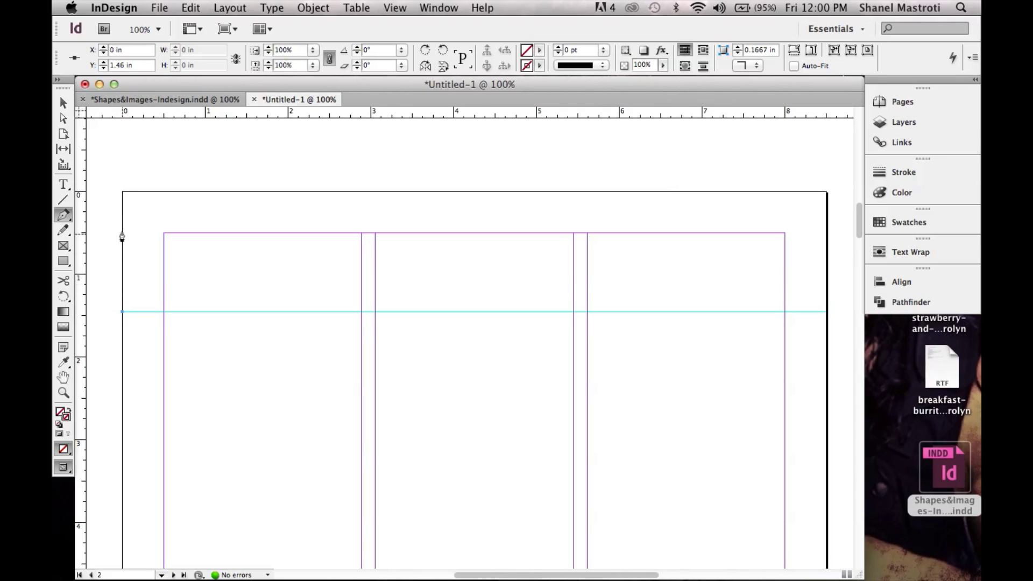
left_click(122, 192)
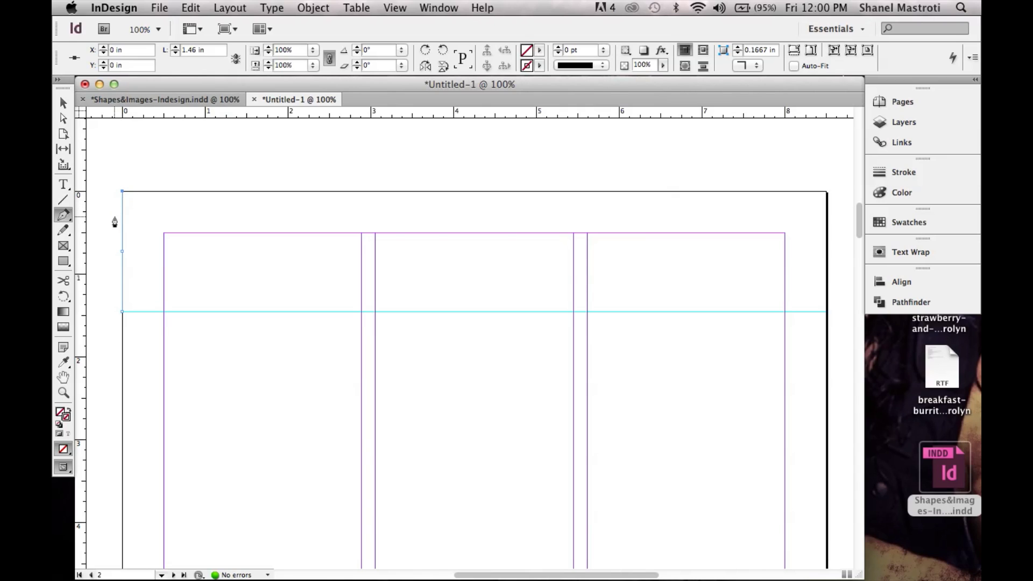
left_click(826, 192)
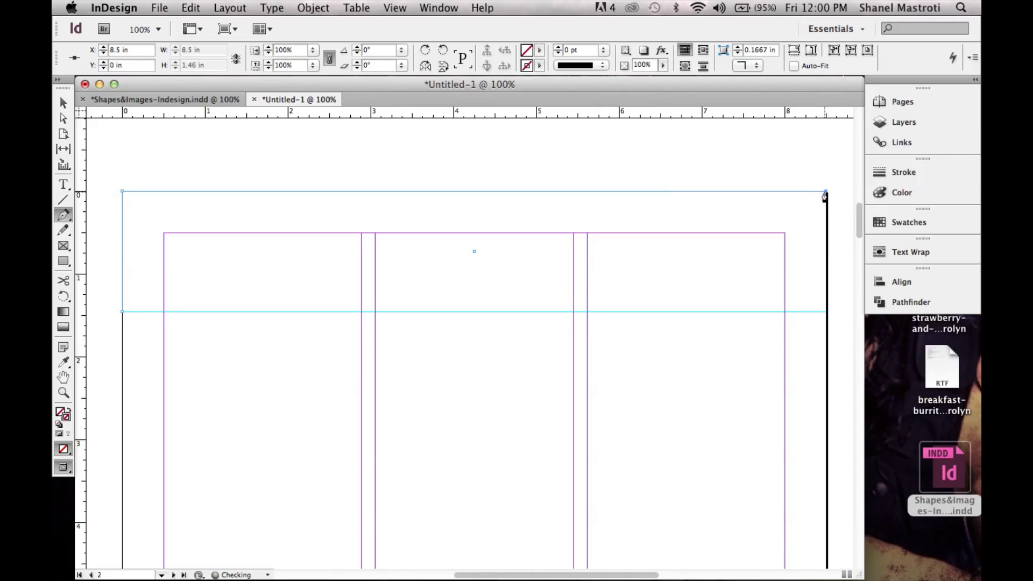
left_click(826, 311)
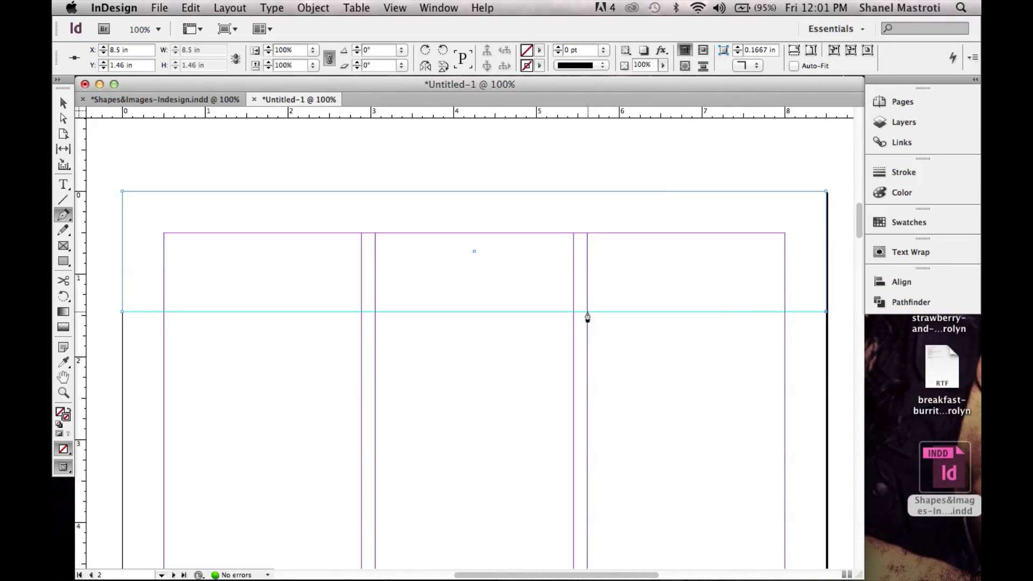
Step: Draw a wavy lower edge back along the guide, with curve points at the column gutters, and close the path at its starting point
left_click_drag(586, 310, 458, 368)
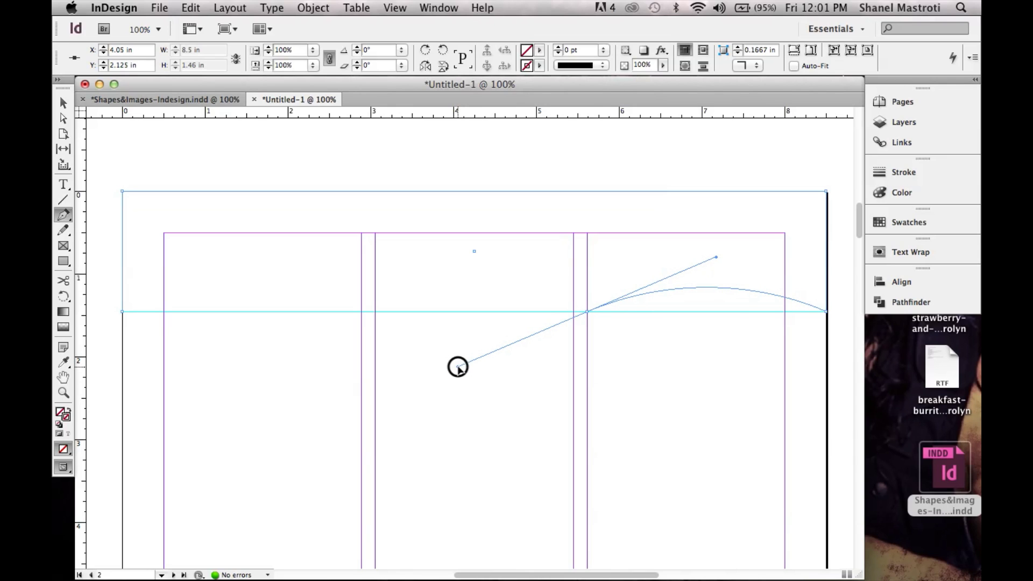
left_click_drag(457, 367, 458, 366)
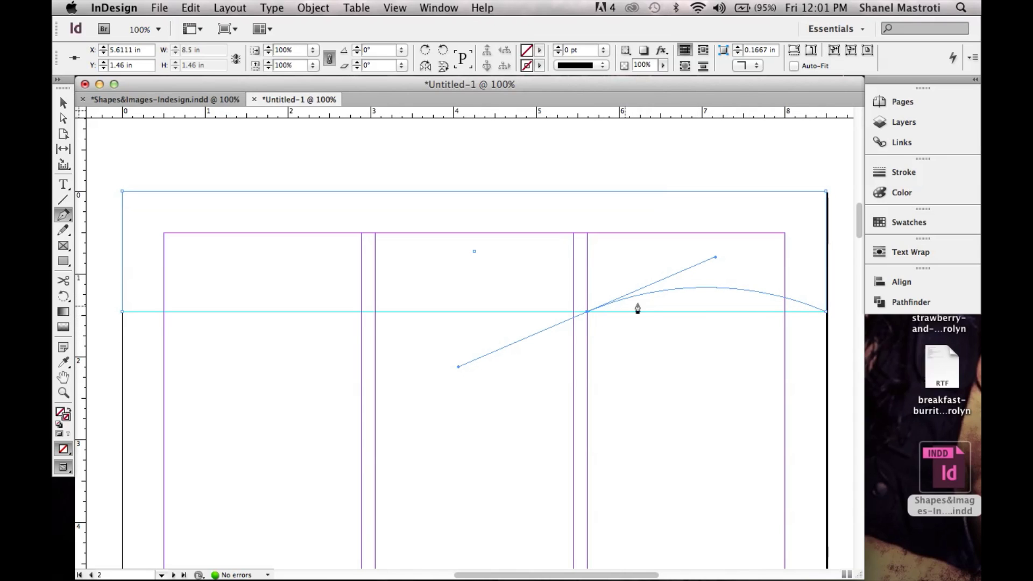
left_click(361, 312)
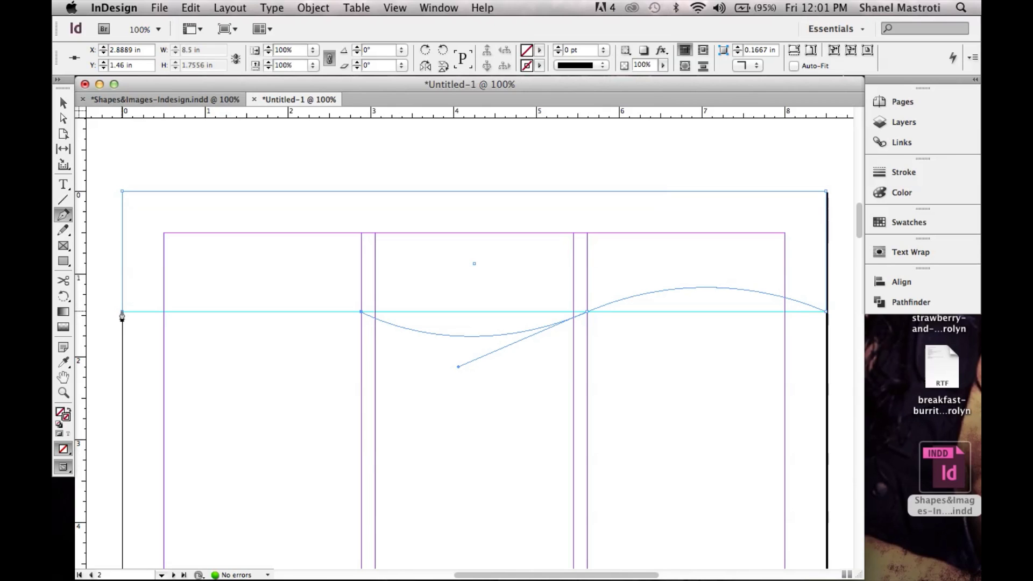
left_click_drag(122, 312, 263, 253)
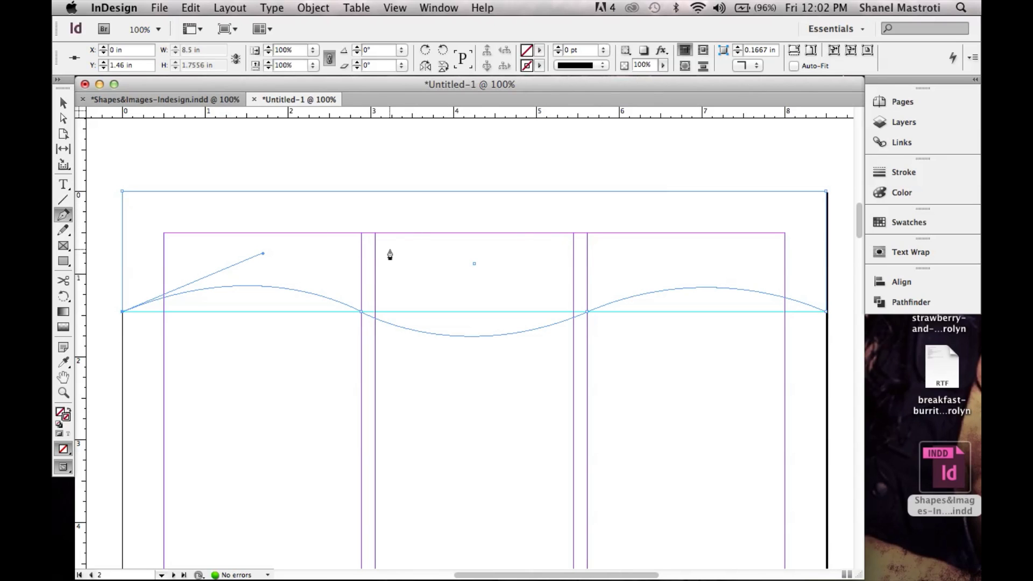
Step: Place the image Beautiful-Butterfly-Wallpapers.jpg from the Pictures folder into the wavy header shape
left_click(158, 7)
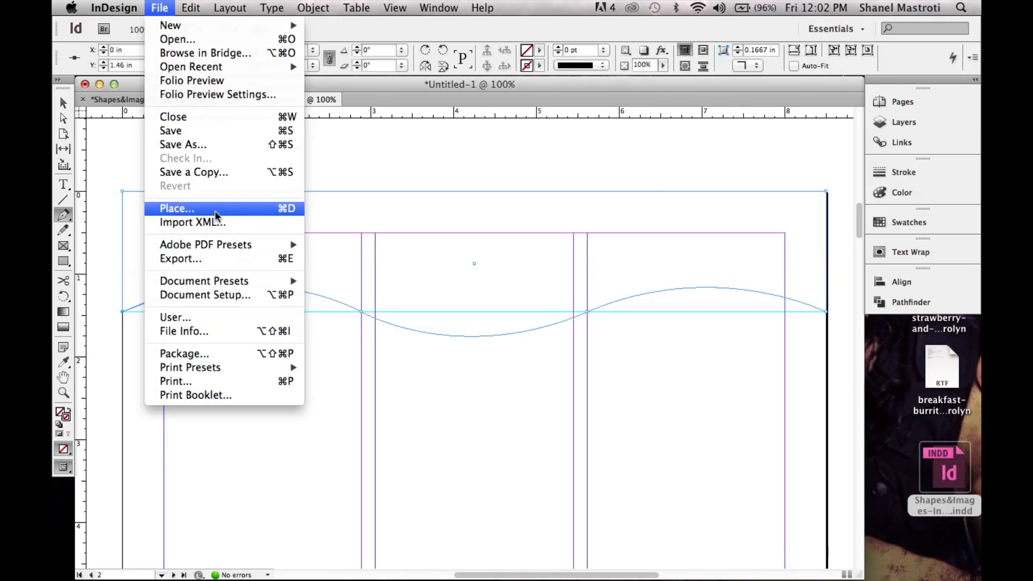
left_click(276, 212)
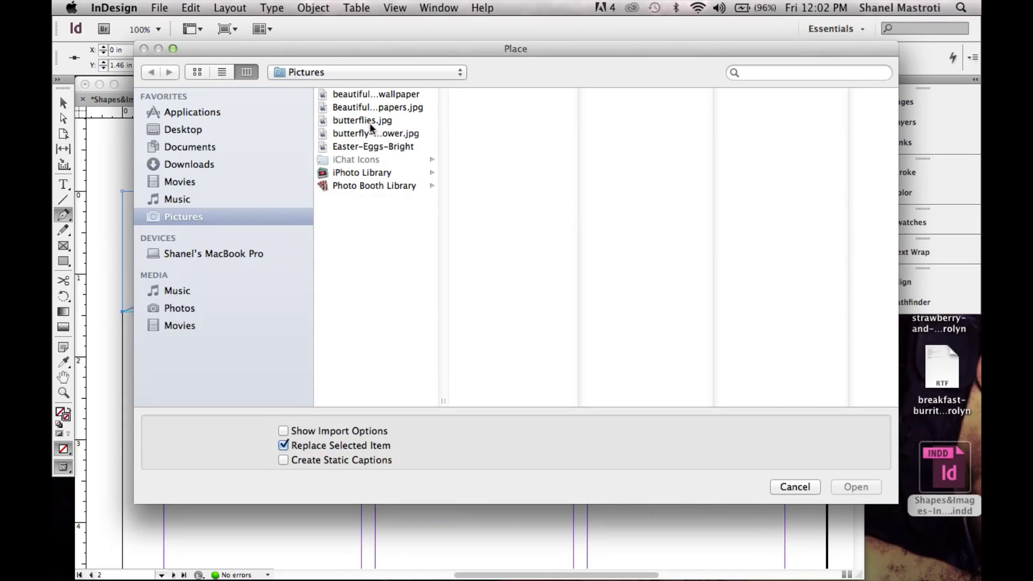
left_click(364, 108)
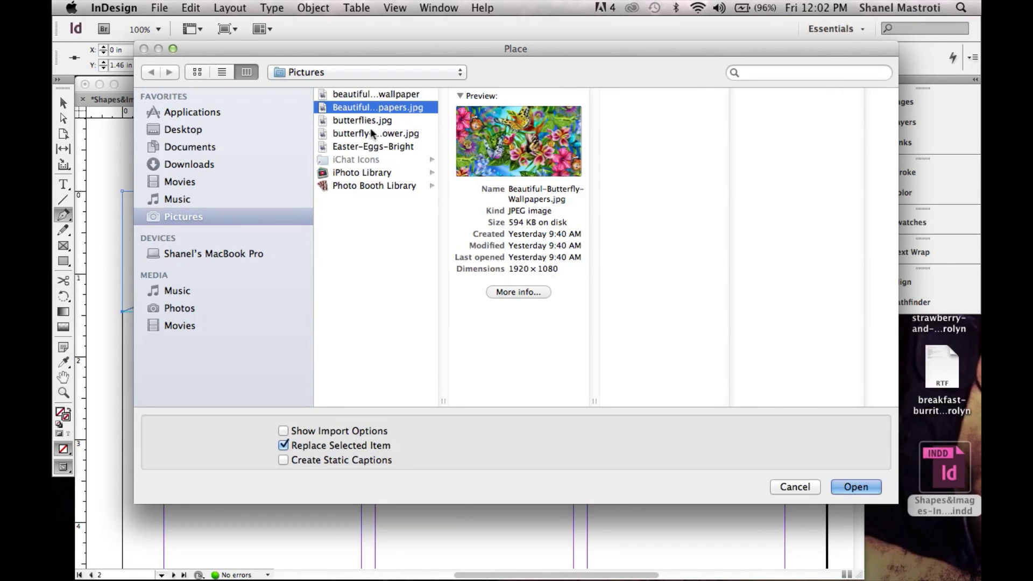
left_click(855, 487)
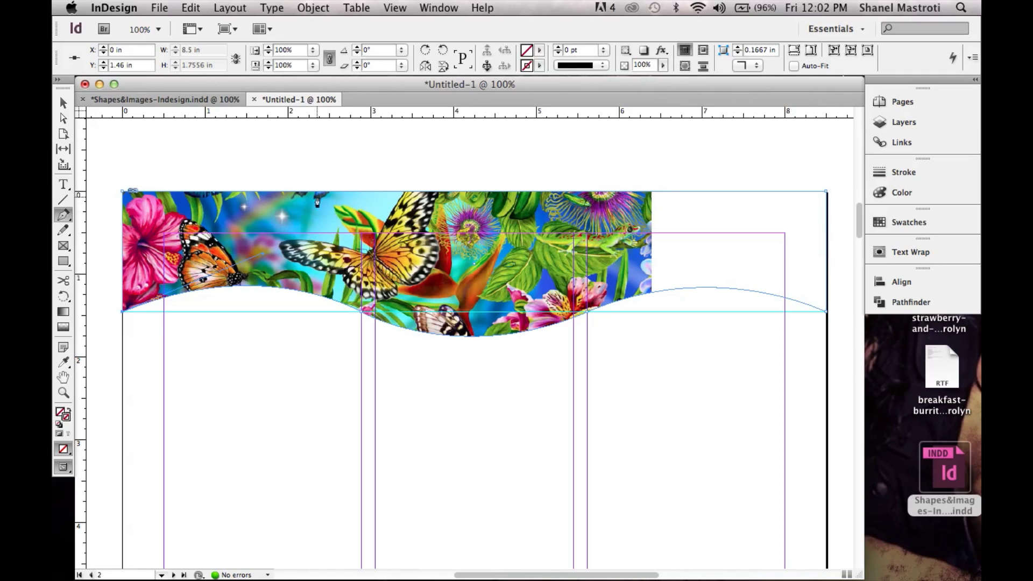
Step: Scale the placed image to 140% and reposition it inside the wavy frame to fill the header, then deselect it
left_click(63, 119)
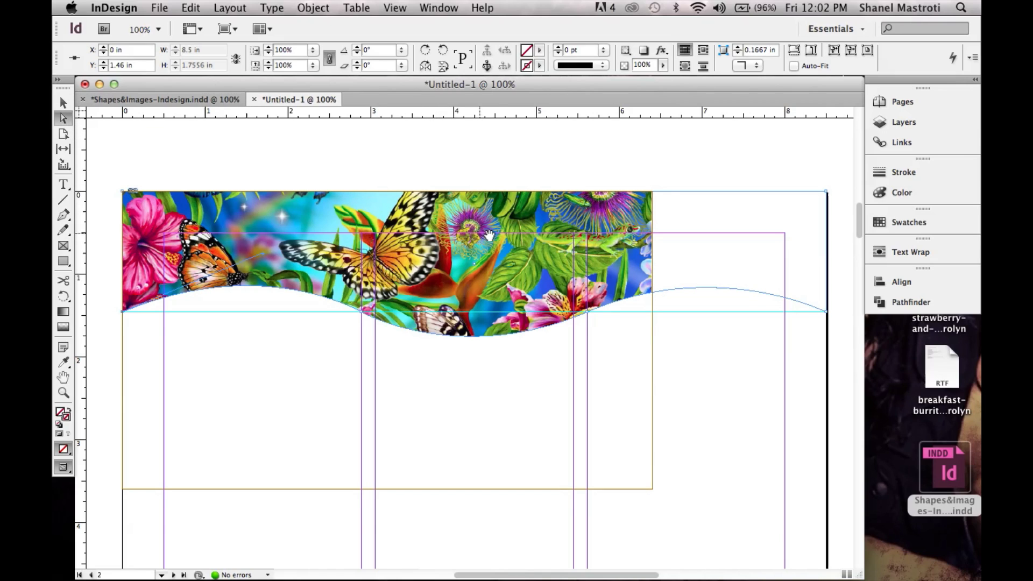
left_click(567, 248)
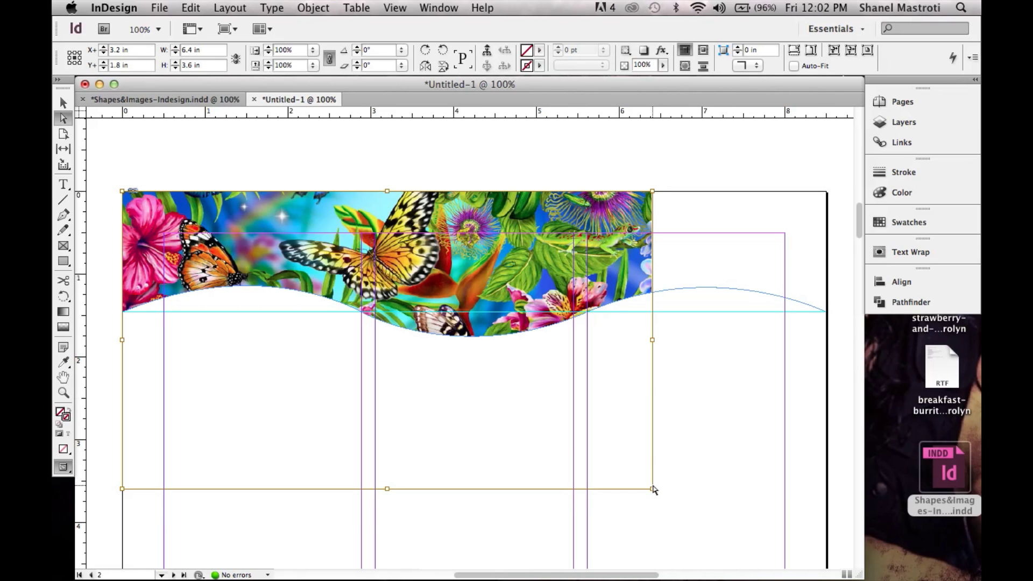
left_click_drag(652, 488, 383, 482)
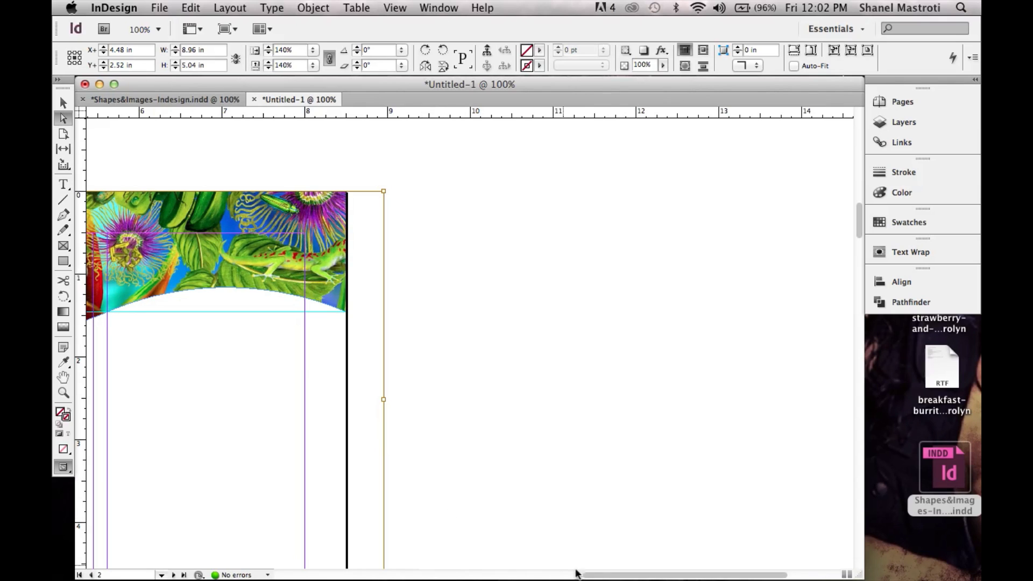
left_click_drag(611, 577, 484, 553)
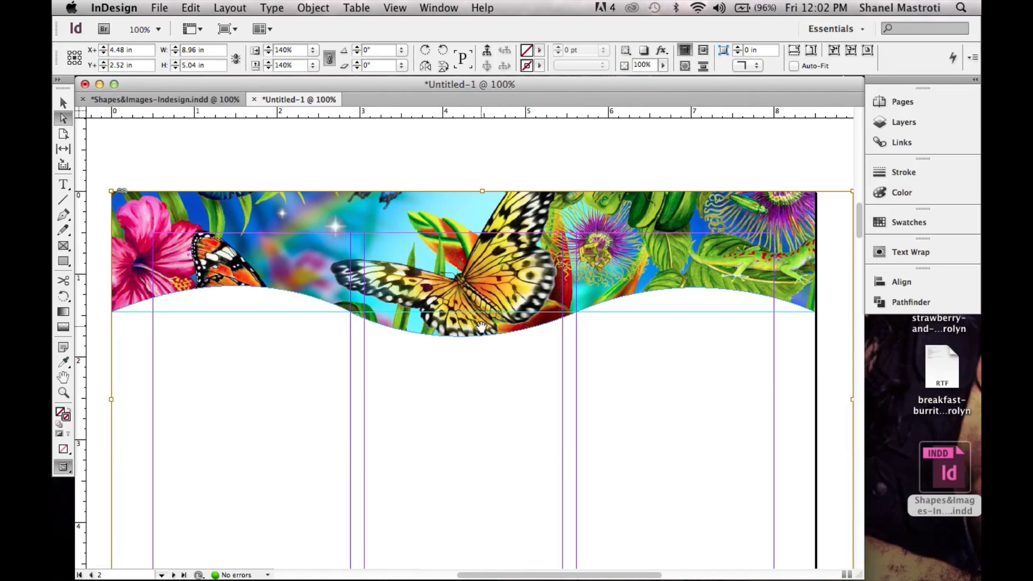
left_click_drag(499, 284, 493, 243)
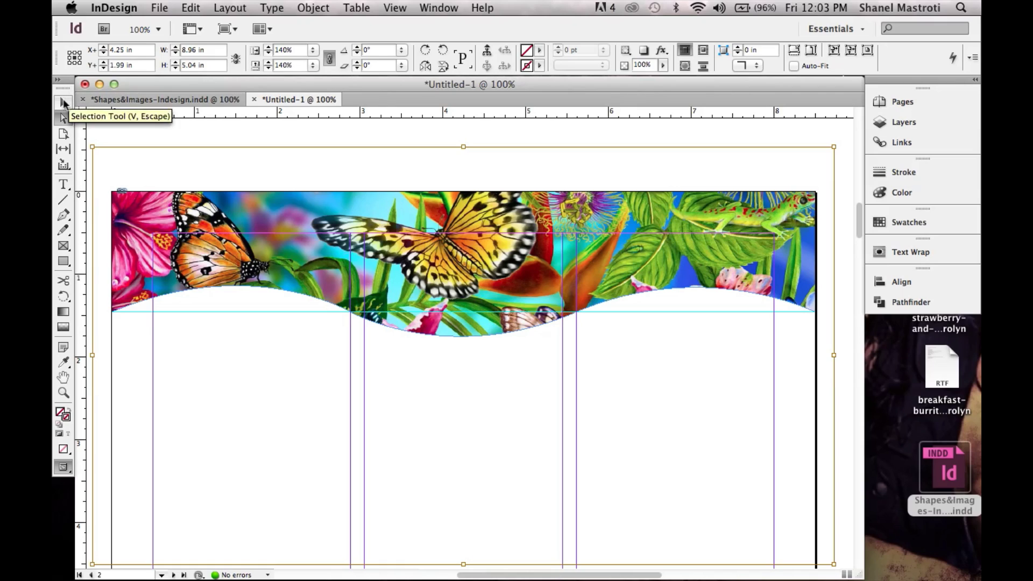
left_click(63, 102)
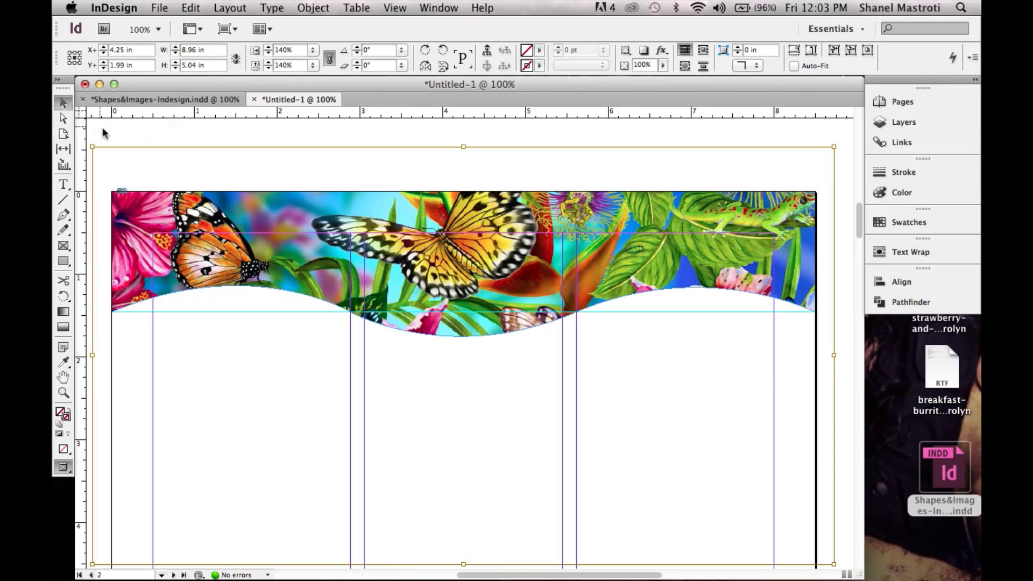
left_click(150, 130)
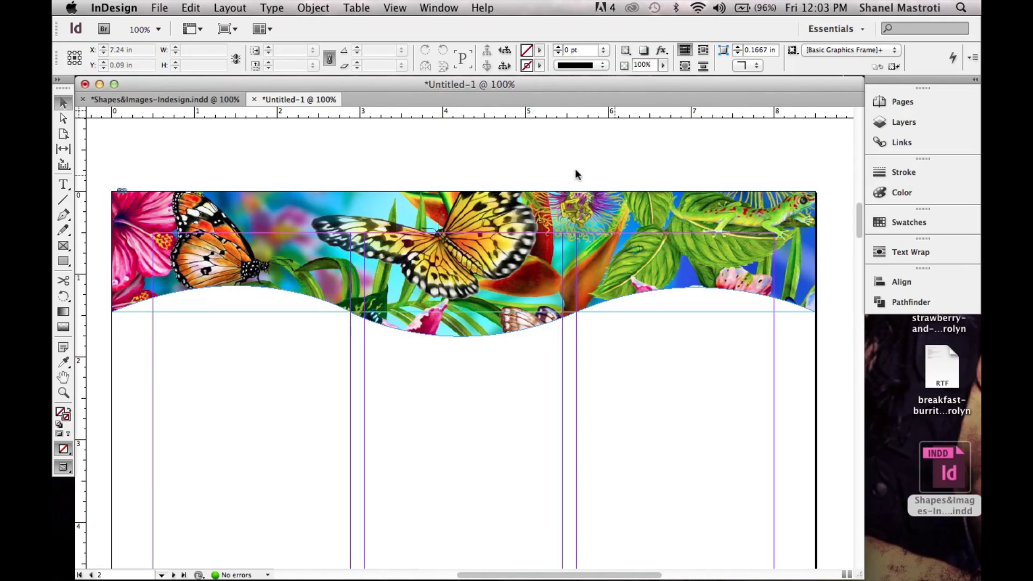
Step: Duplicate the wavy header frame and move the copy down to the bottom edge of the page
left_click(626, 258)
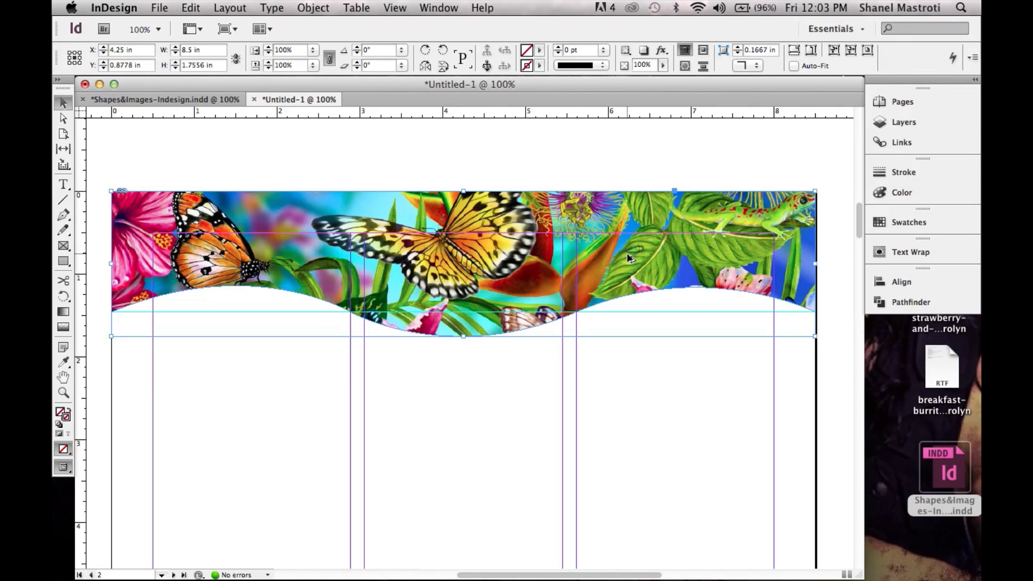
left_click_drag(630, 258, 637, 456)
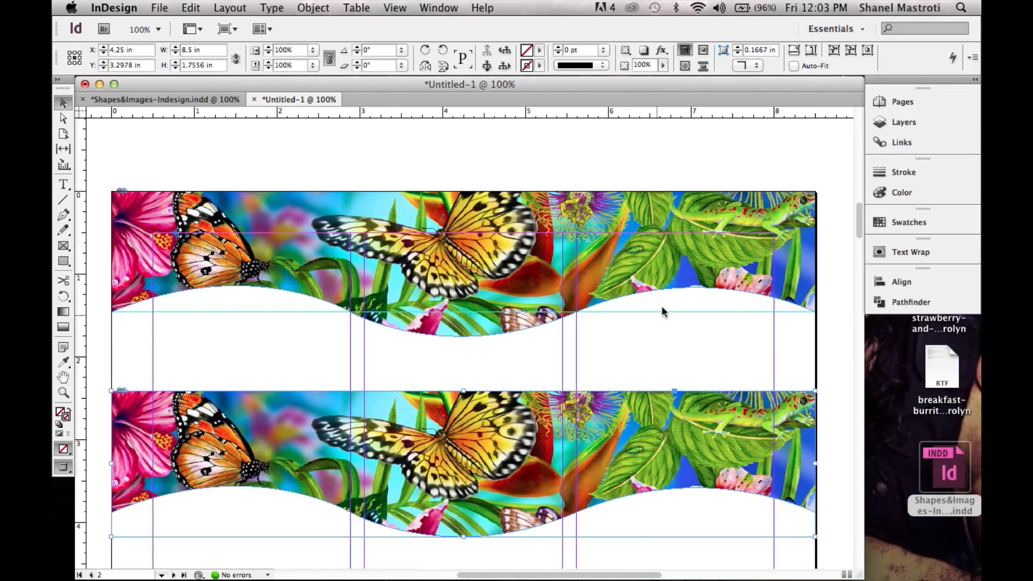
left_click_drag(858, 219, 859, 242)
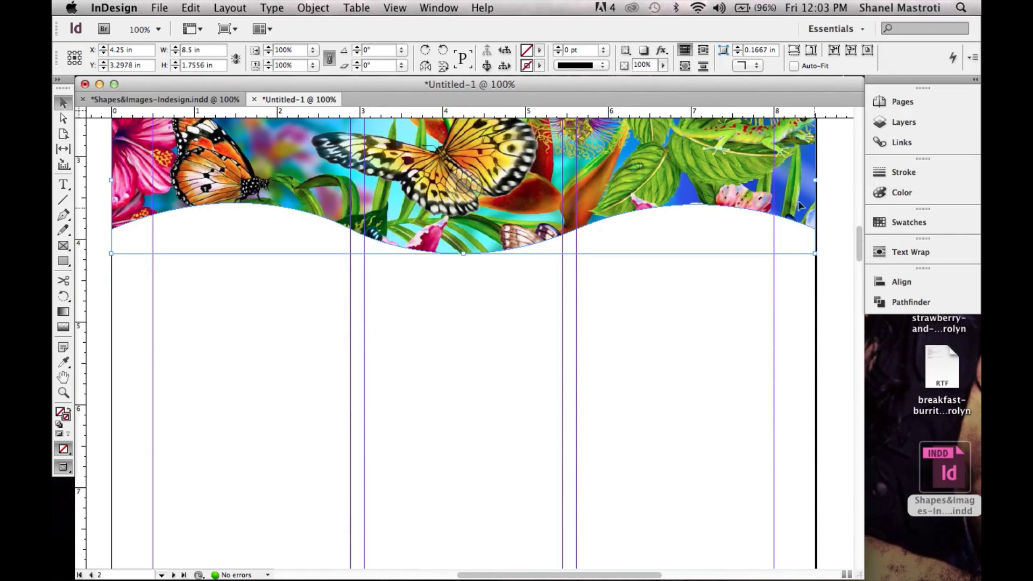
left_click_drag(608, 171, 630, 353)
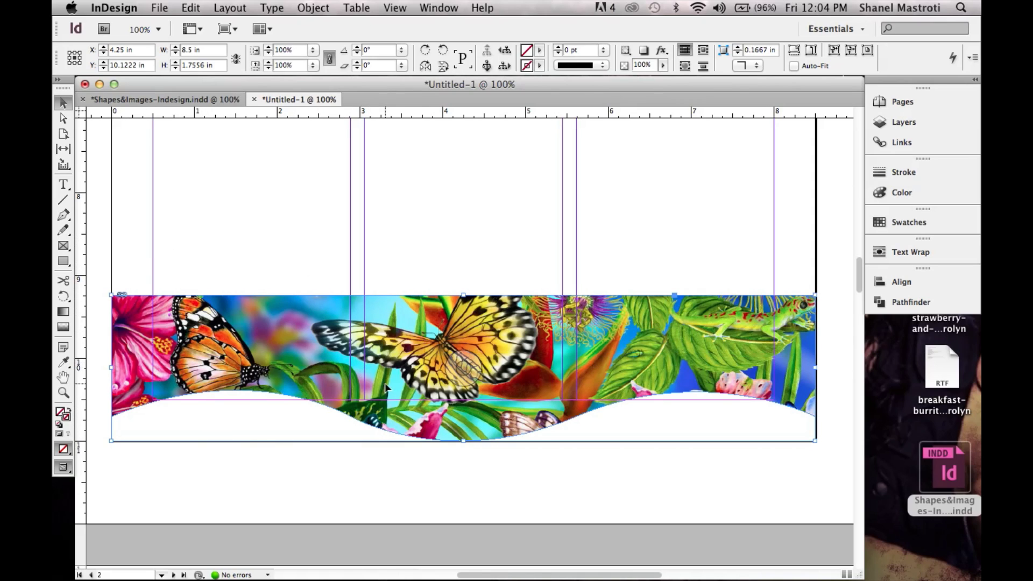
Step: Flip the duplicated frame at the page bottom vertically
left_click(312, 7)
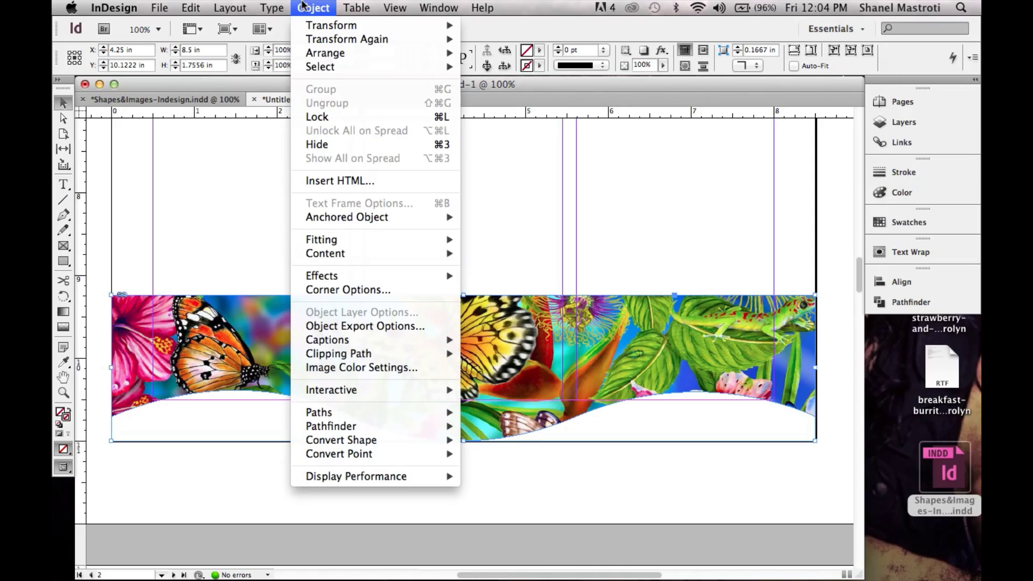
mouse_move(451, 26)
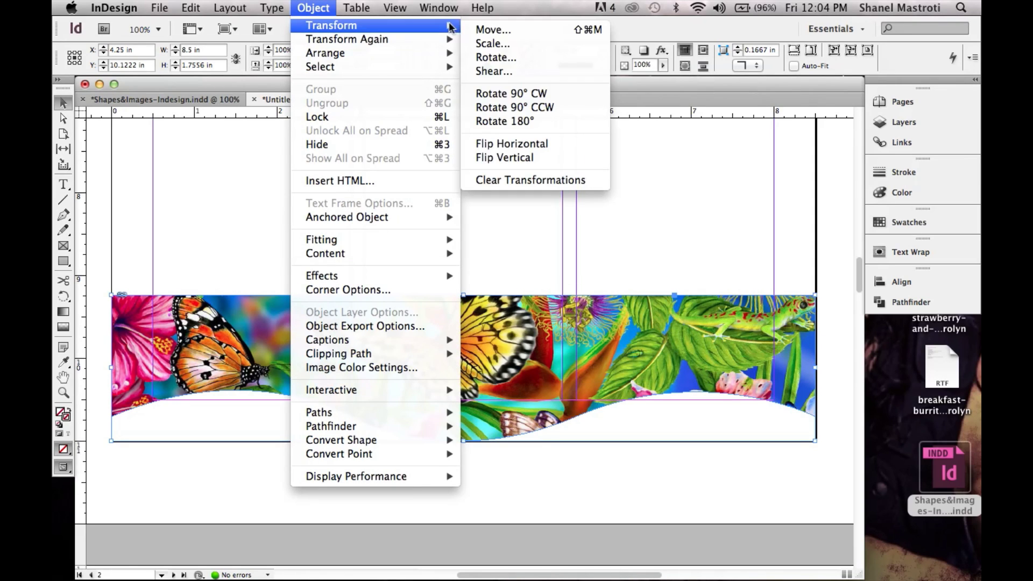
left_click(507, 157)
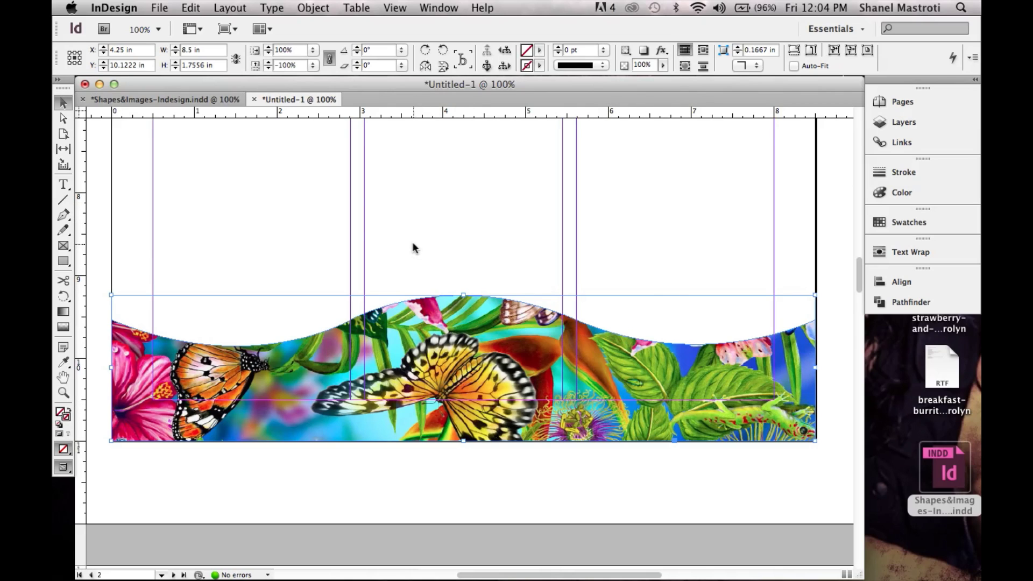
Step: Rotate only the image inside the footer frame by 180°
left_click(64, 118)
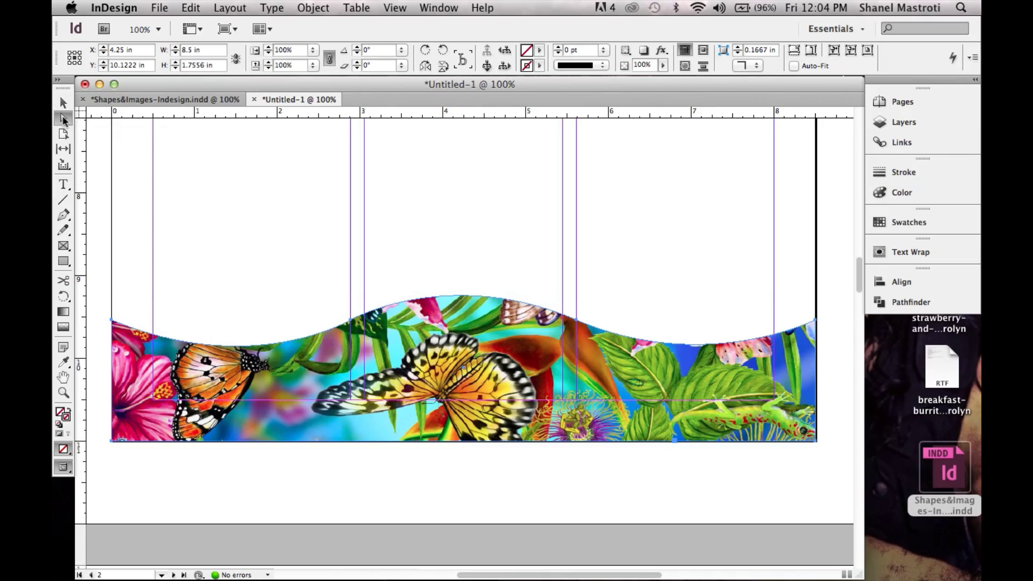
left_click(506, 378)
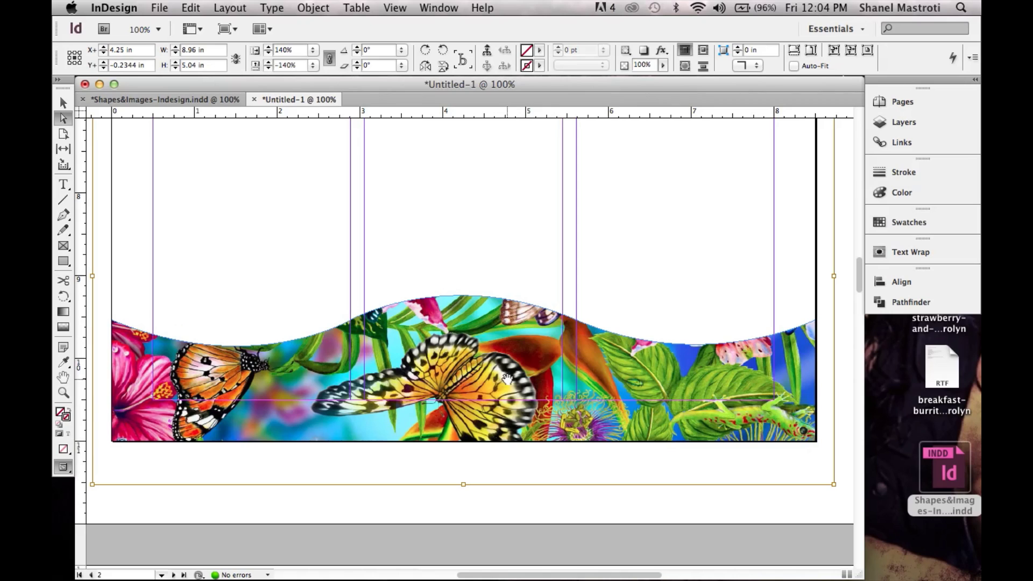
left_click(63, 298)
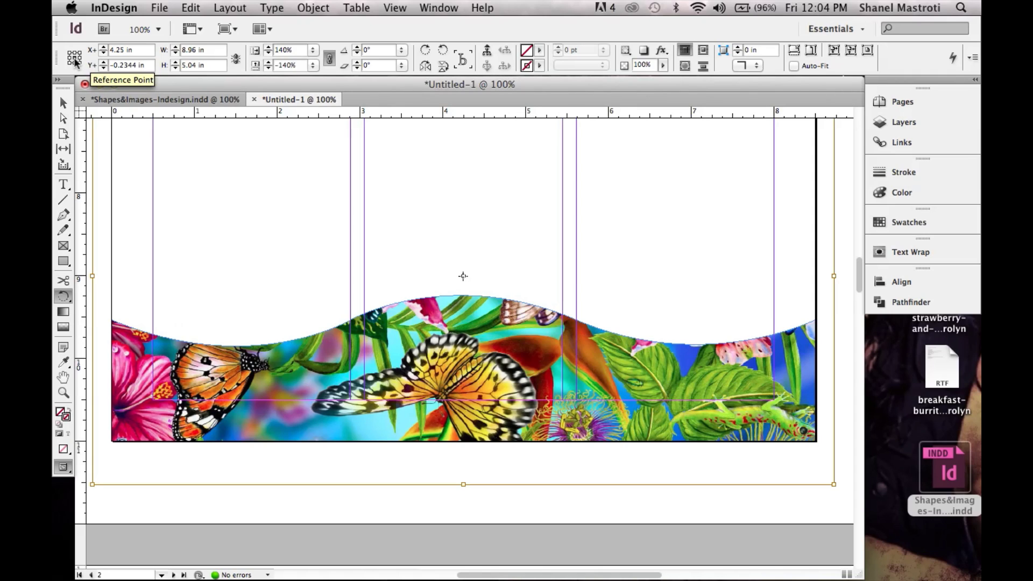
left_click_drag(592, 350, 439, 258)
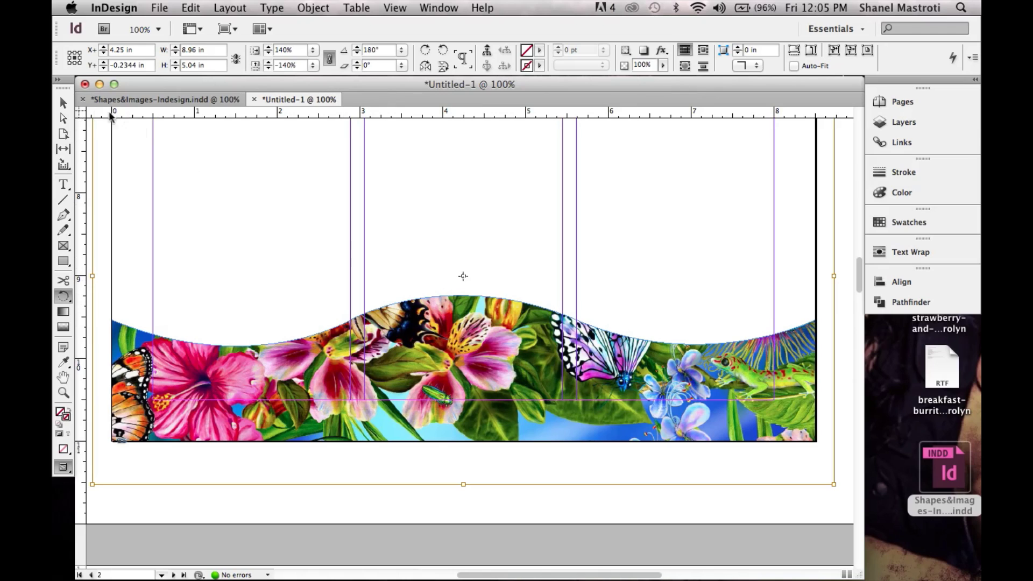
Step: Reposition the rotated image downward within the footer frame to show a different part of the picture
left_click(62, 117)
left_click_drag(454, 333, 464, 394)
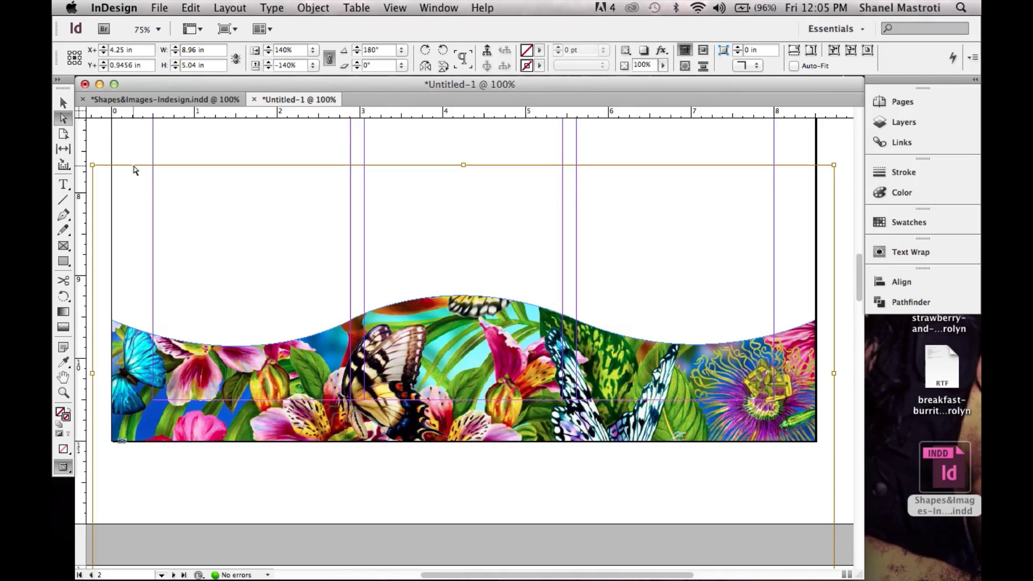
key("super+minus")
key("super+minus")
scroll(352, 253, "up", 5)
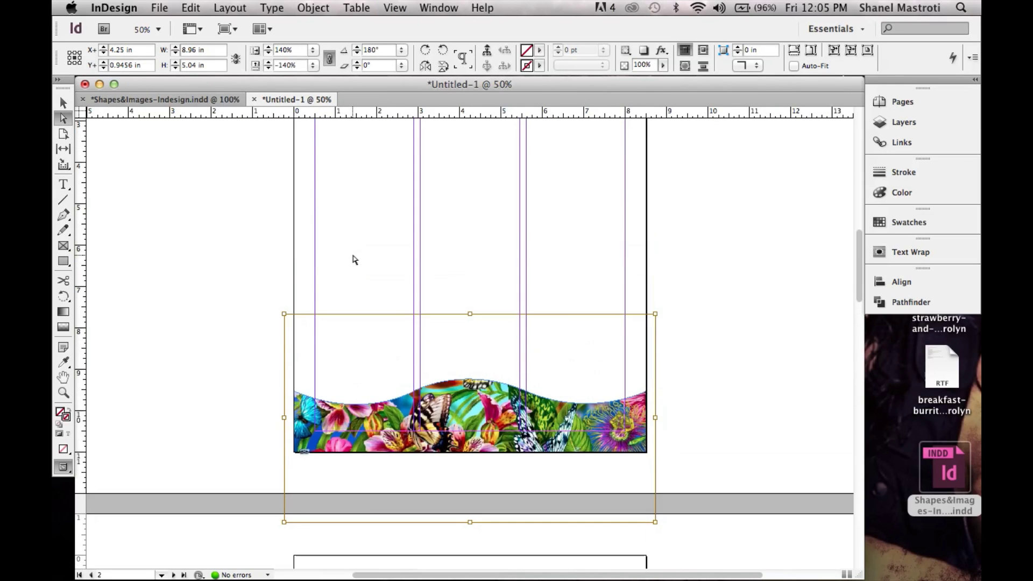